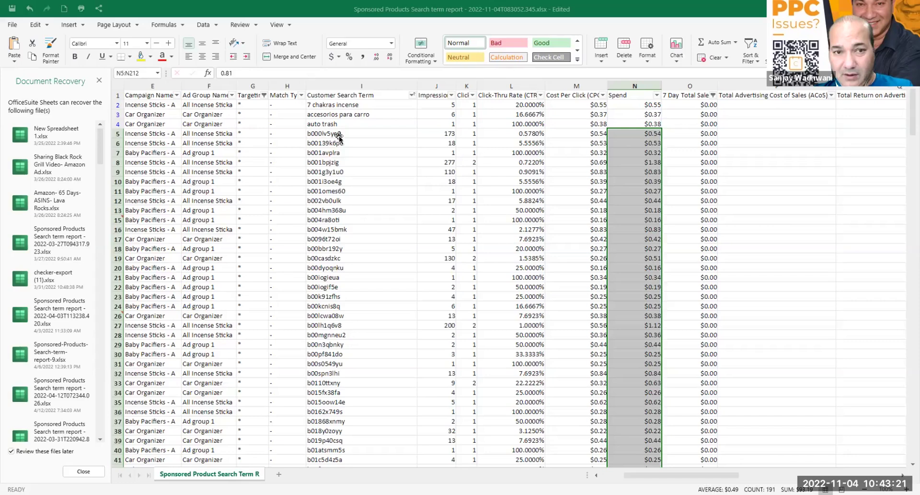
# - Copy the ASIN search terms in cells I5:I40 of the Customer Search Term column
pyautogui.click(339, 134)
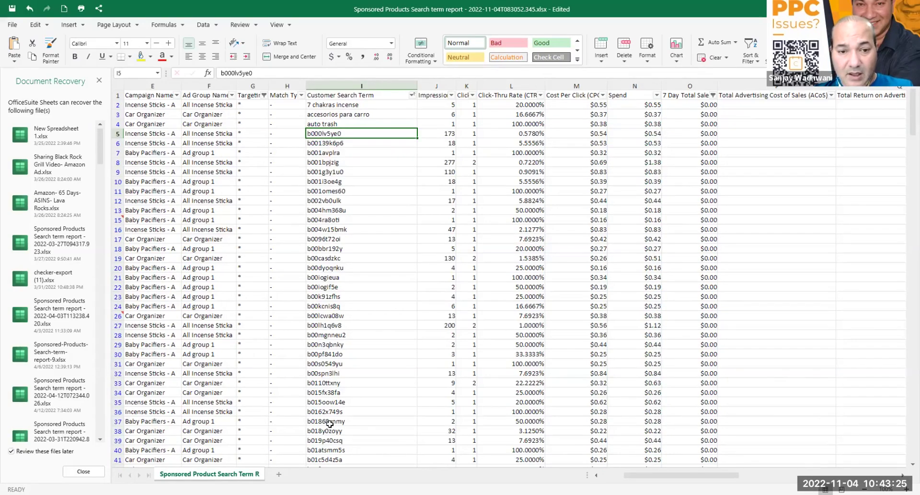
pyautogui.keyDown('shift'); pyautogui.click(330, 450); pyautogui.keyUp('shift')
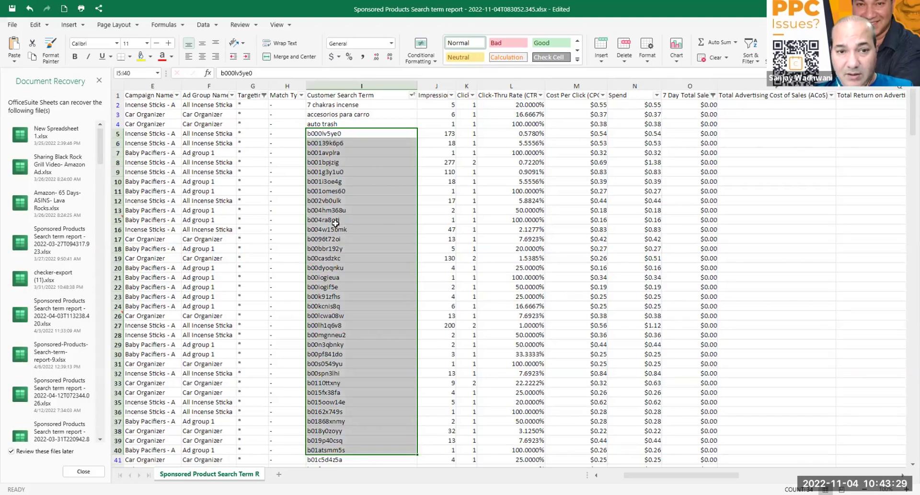
pyautogui.rightClick(337, 224)
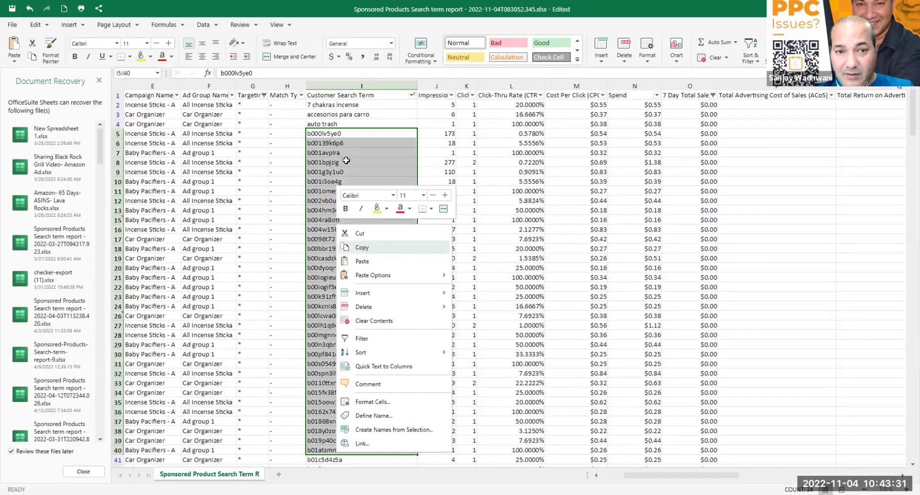
pyautogui.click(364, 247)
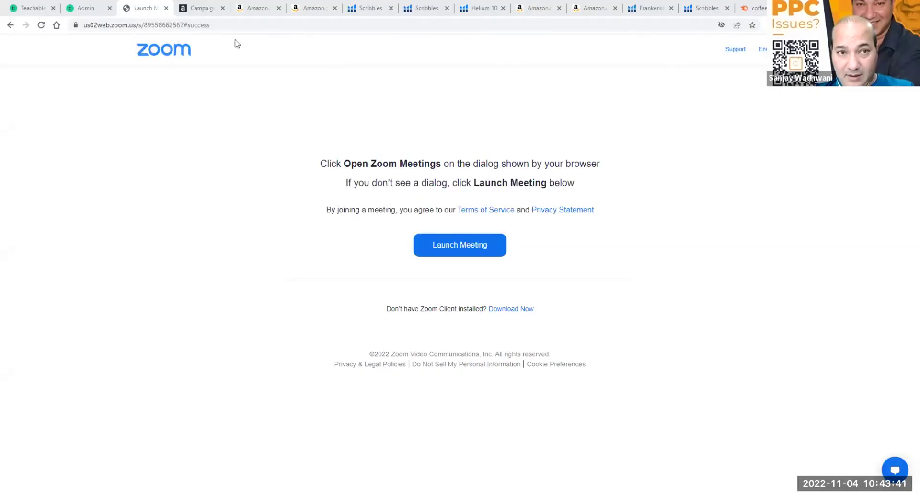
# - Switch to the new Amazon Advertising campaign and add the copied ASIN search terms as negative exact keywords
pyautogui.click(208, 10)
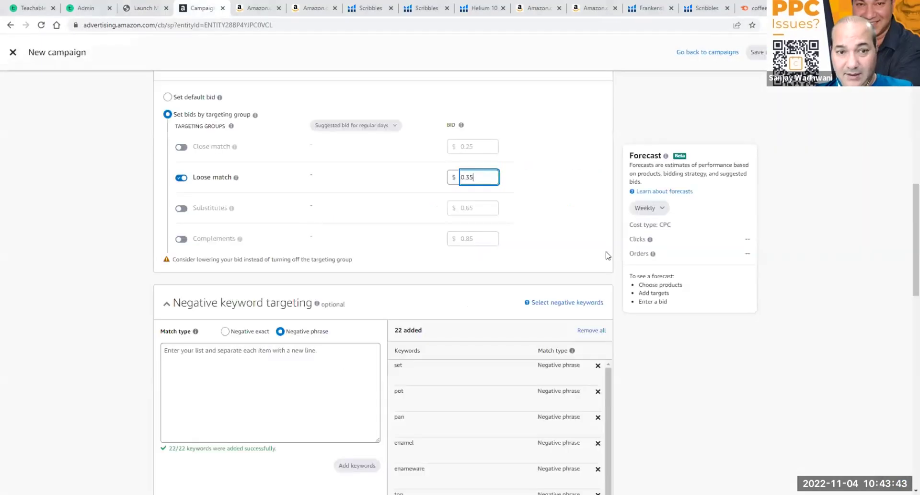
pyautogui.click(226, 331)
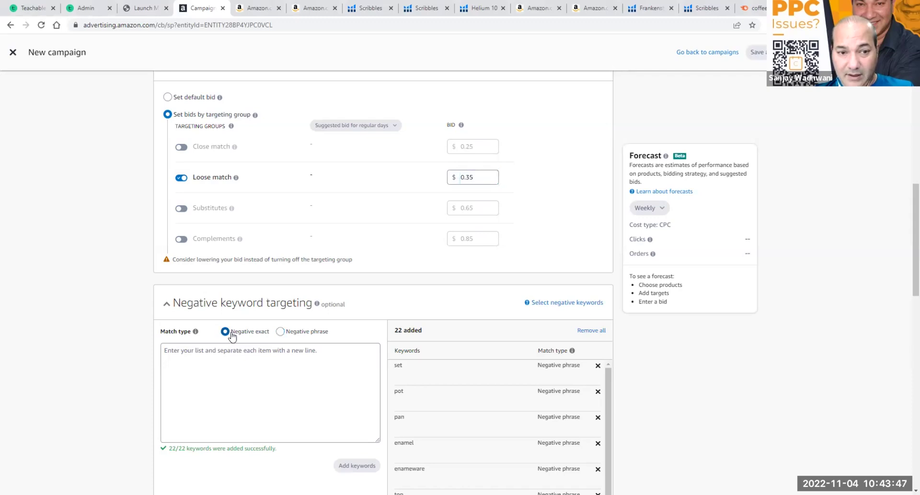
pyautogui.rightClick(246, 354)
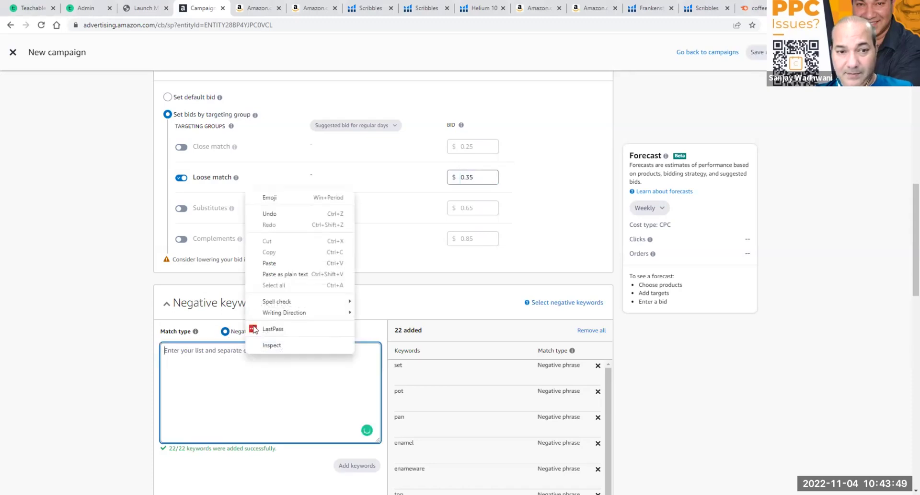
pyautogui.click(280, 265)
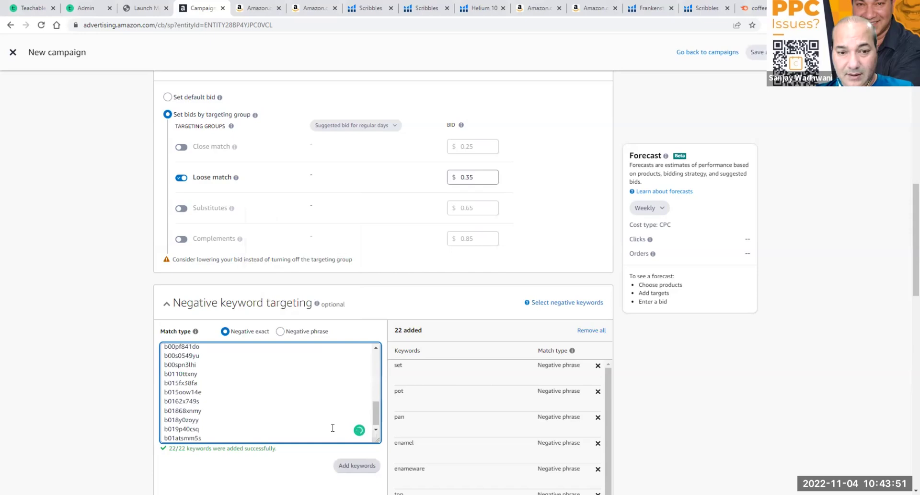
pyautogui.press('Tab')
pyautogui.press('Return')
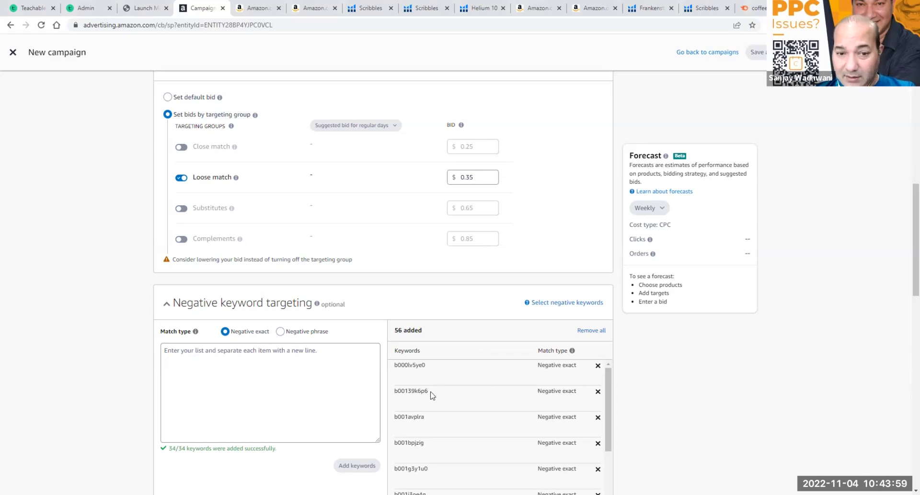
# - Copy the ASIN b00139k6p6 from the list of added negative keywords
pyautogui.moveTo(428, 391); pyautogui.dragTo(395, 388)
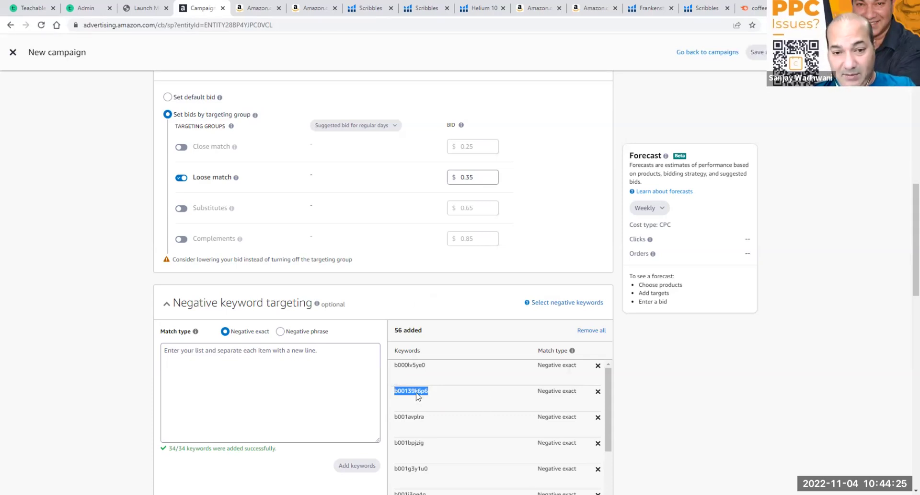
pyautogui.rightClick(415, 394)
pyautogui.click(454, 310)
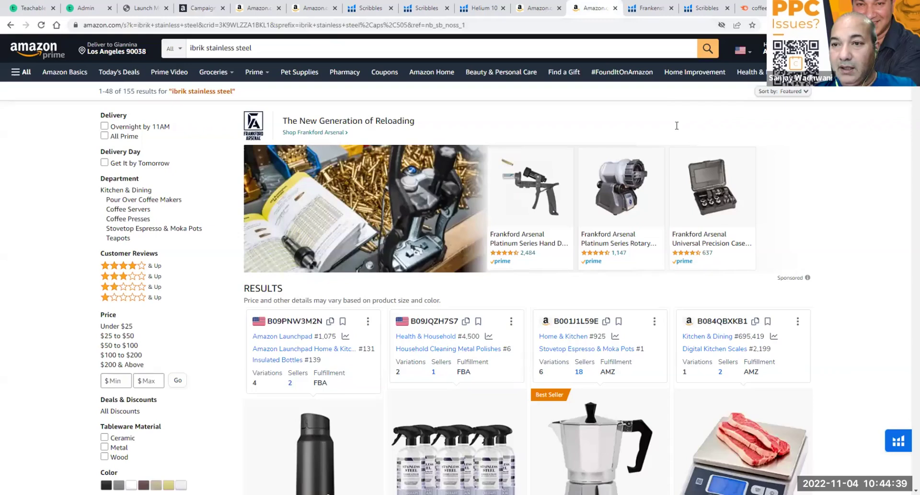
# - In the Amazon results for "ibrik stainless steel", copy the ASIN B07TSYLKG1 of the 15 oz Turkish coffee pot
pyautogui.scroll(-1, 906, 102)
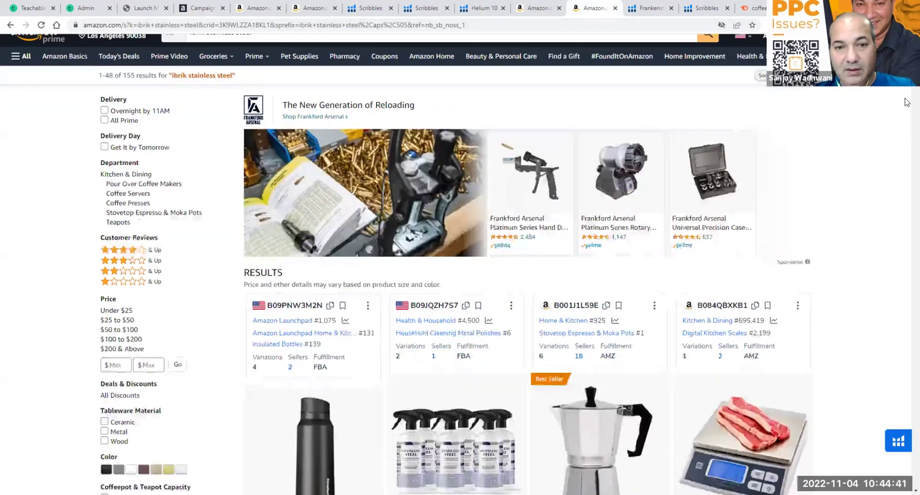
pyautogui.scroll(-10, 907, 102)
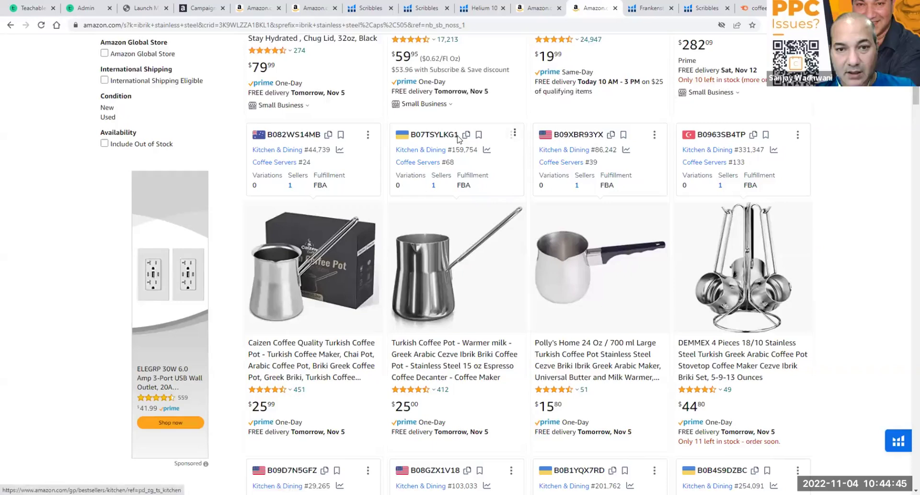
pyautogui.moveTo(458, 135); pyautogui.dragTo(410, 135)
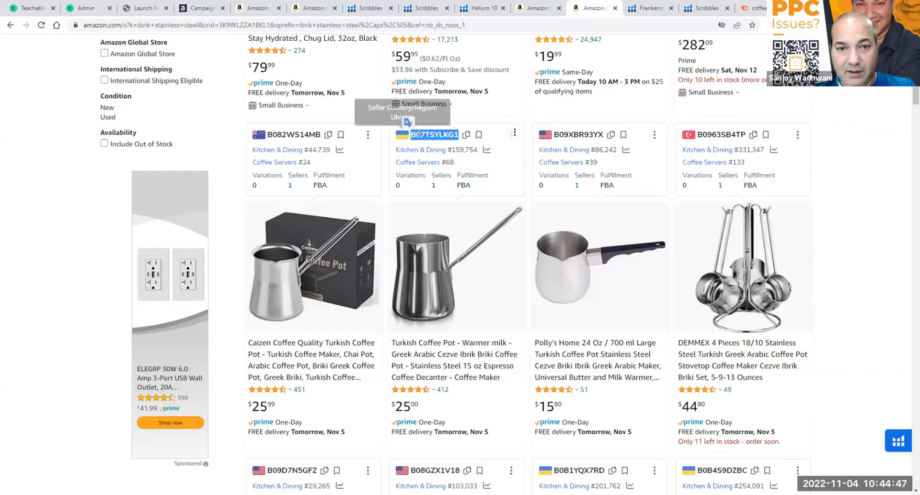
pyautogui.rightClick(420, 136)
pyautogui.click(438, 140)
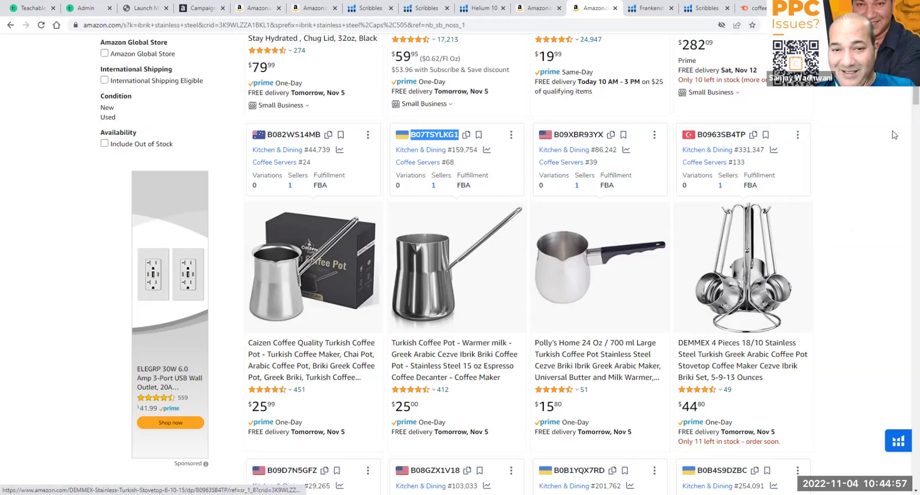
# - Copy the ASIN B0BK22GBY9 of the small frying pan further down the Amazon results
pyautogui.scroll(-10, 634, 184)
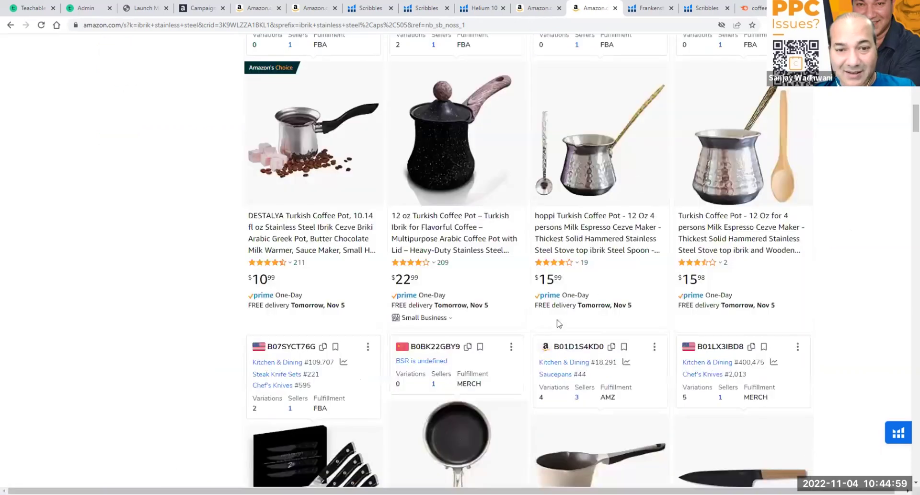
pyautogui.moveTo(461, 346); pyautogui.dragTo(411, 346)
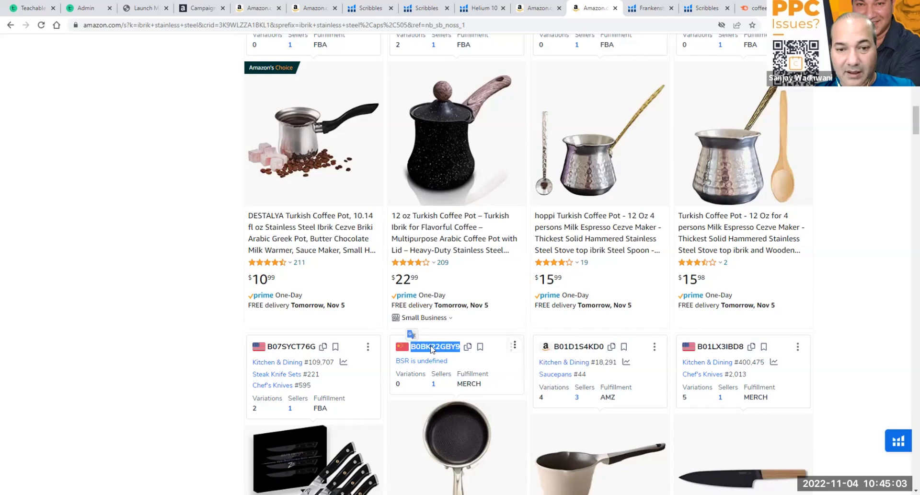
pyautogui.rightClick(431, 347)
pyautogui.click(447, 354)
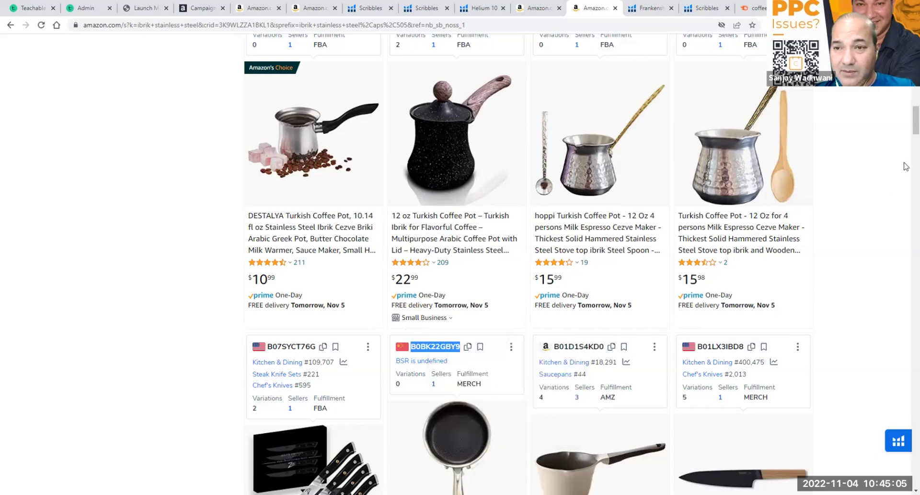
pyautogui.scroll(-1, 907, 115)
pyautogui.scroll(4, 907, 115)
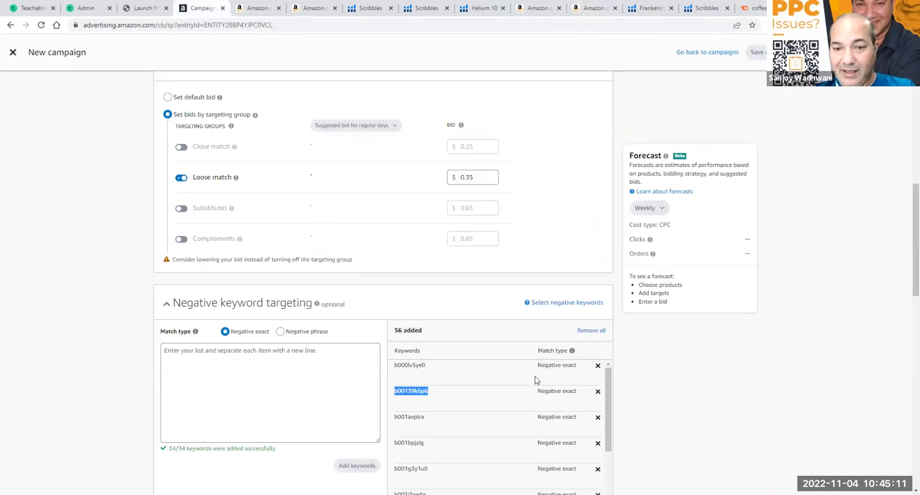
# - Remove all added negative keywords from the campaign and set the match type to Negative phrase
pyautogui.click(591, 331)
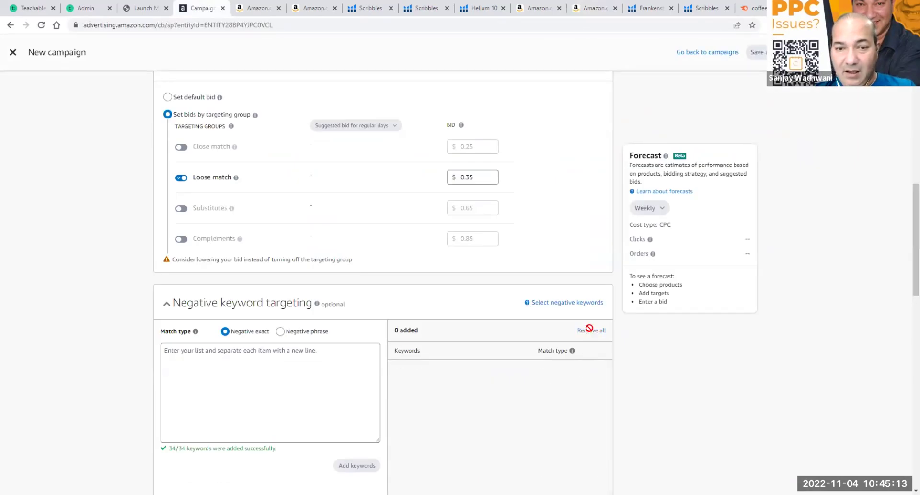
pyautogui.click(280, 332)
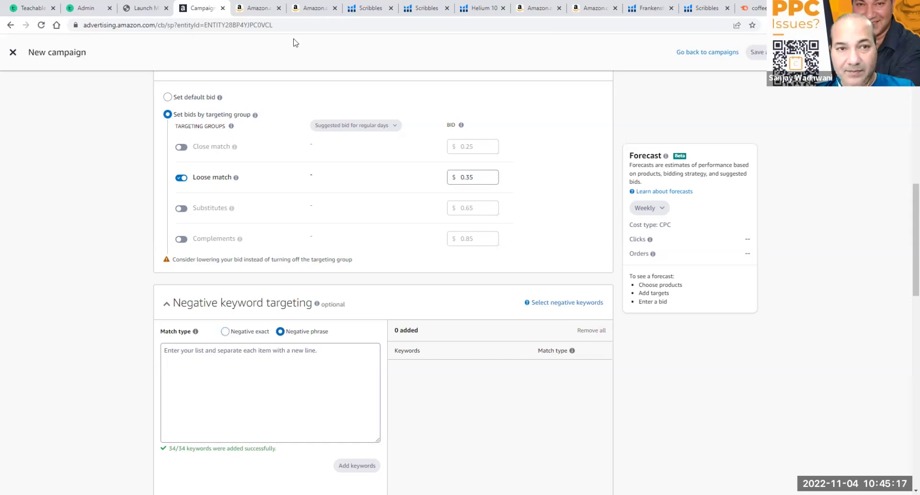
# - Replace the "turkish coffee decanter" query on Amazon with the copied ASIN B0BK22GBY9 and run the search
pyautogui.click(258, 8)
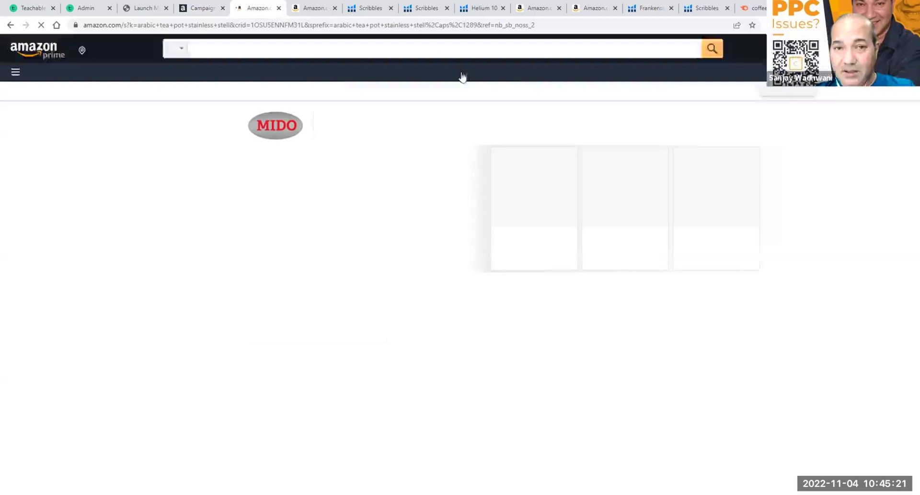
pyautogui.click(325, 10)
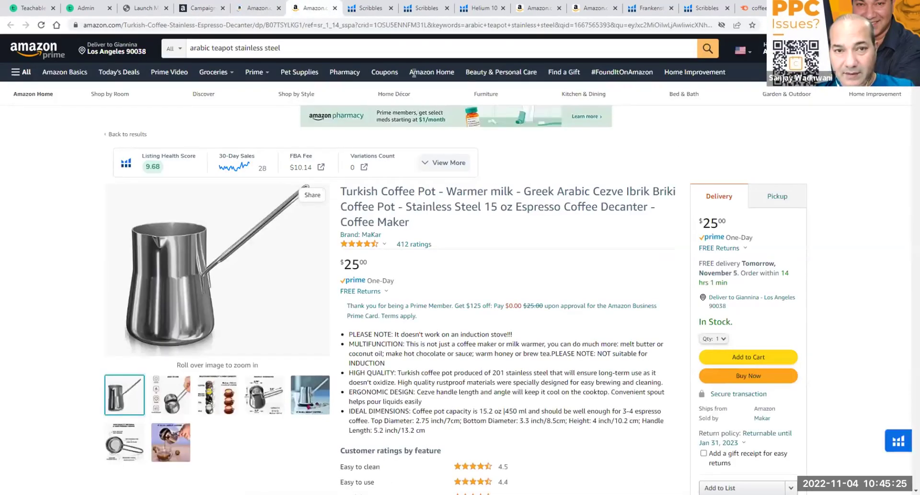
pyautogui.click(546, 6)
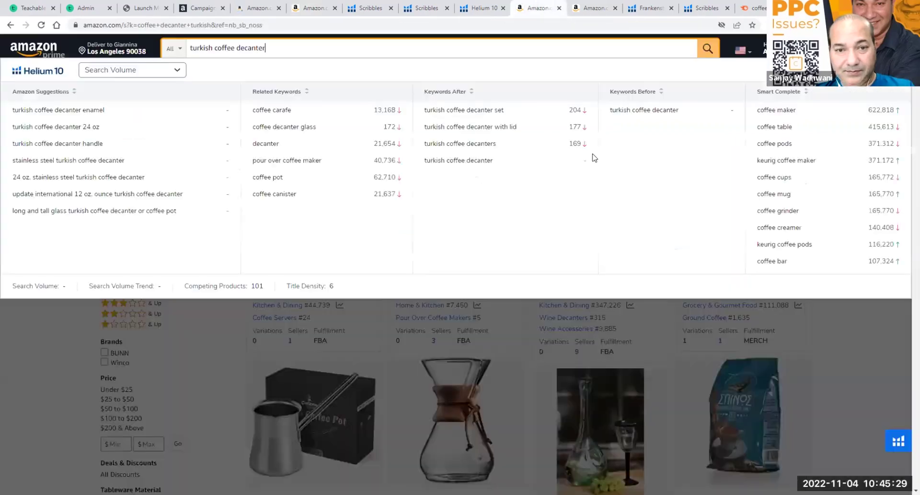
pyautogui.click(595, 7)
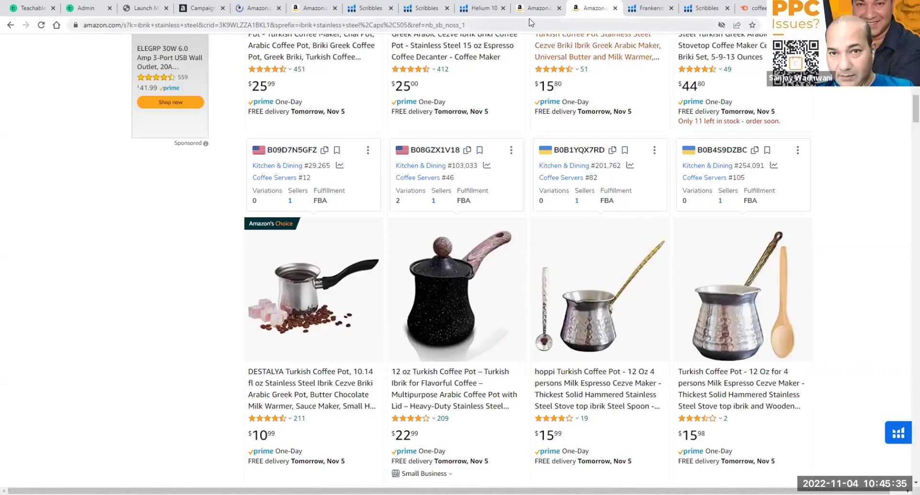
pyautogui.click(477, 8)
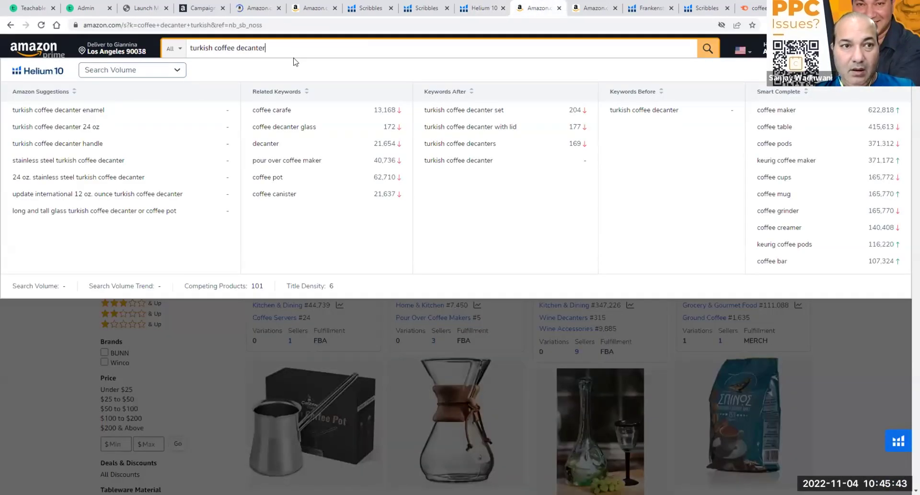
pyautogui.press('BackSpace')
pyautogui.press('BackSpace')
pyautogui.press('BackSpace')
pyautogui.press('BackSpace')
pyautogui.press('BackSpace')
pyautogui.press('BackSpace')
pyautogui.press('BackSpace')
pyautogui.press('BackSpace')
pyautogui.press('BackSpace')
pyautogui.press('BackSpace')
pyautogui.press('BackSpace')
pyautogui.press('BackSpace')
pyautogui.press('BackSpace')
pyautogui.press('BackSpace')
pyautogui.press('BackSpace')
pyautogui.press('BackSpace')
pyautogui.press('BackSpace')
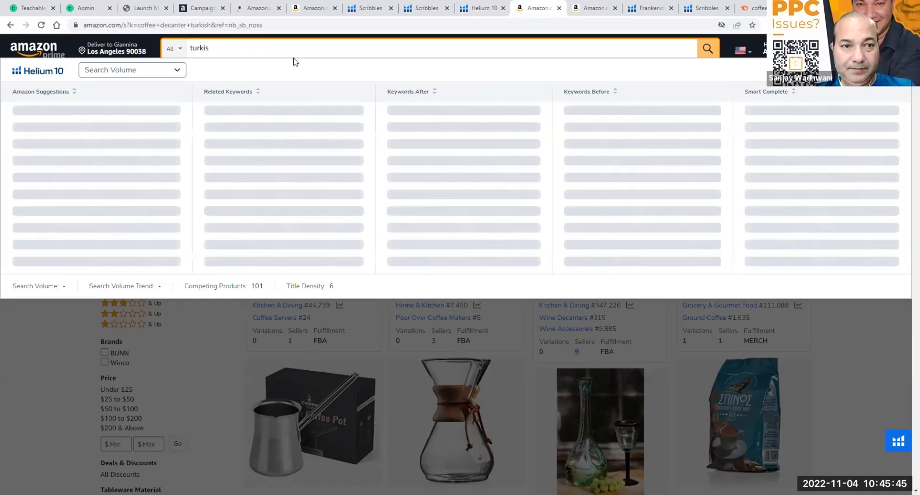
pyautogui.press('BackSpace')
pyautogui.press('BackSpace')
pyautogui.press('BackSpace')
pyautogui.press('BackSpace')
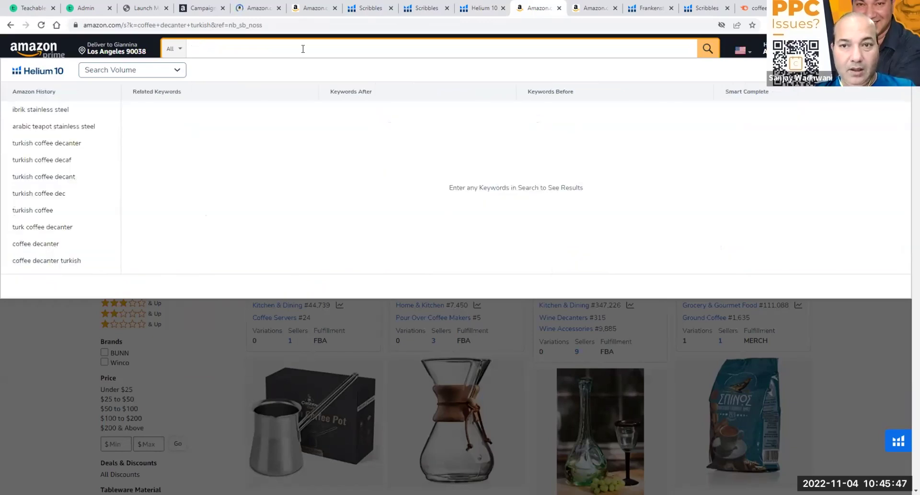
pyautogui.rightClick(303, 48)
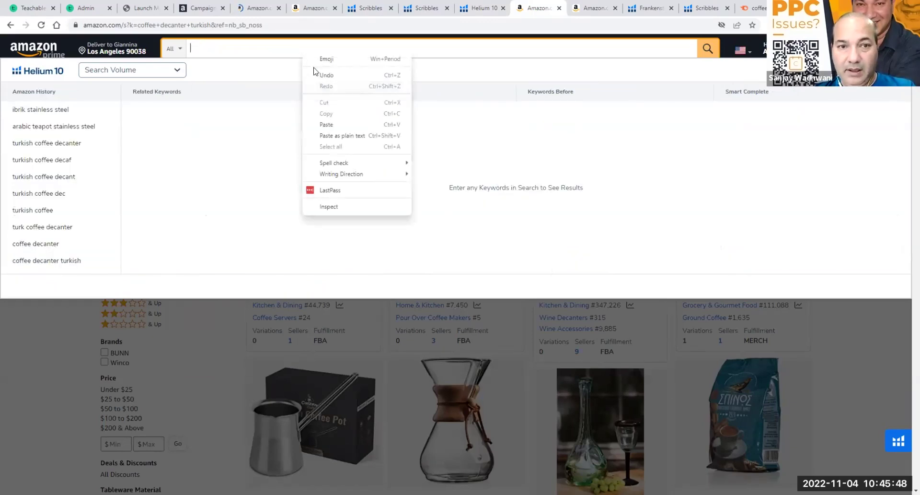
pyautogui.click(331, 124)
pyautogui.press('Return')
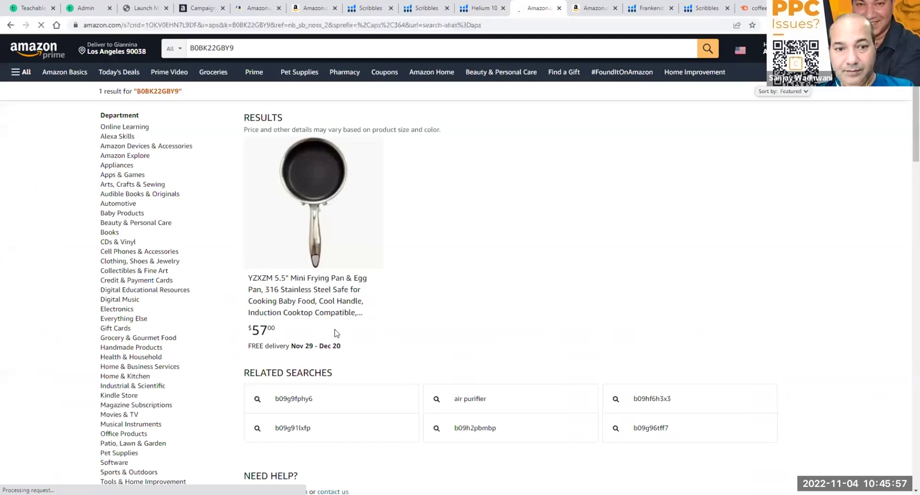
# - Open the YZXZM 5.5" Mini Frying Pan listing and examine its details, related products and customer reviews
pyautogui.click(314, 294)
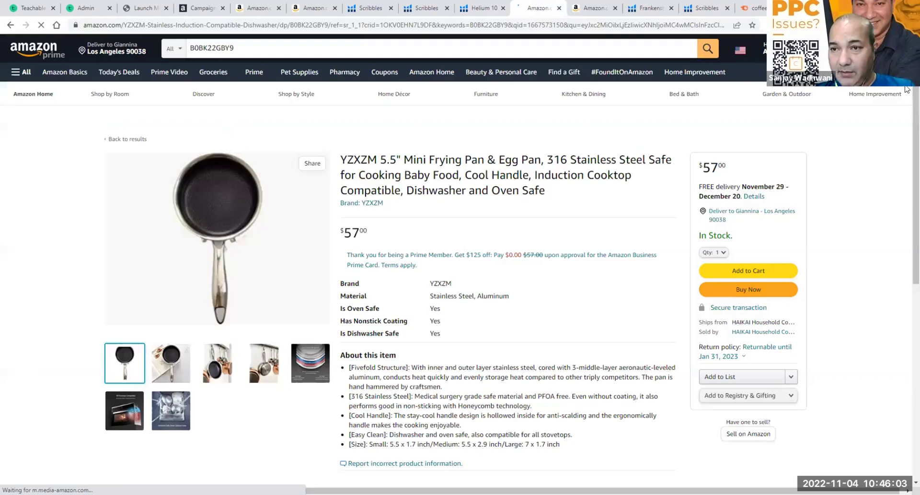
pyautogui.scroll(-13, 905, 177)
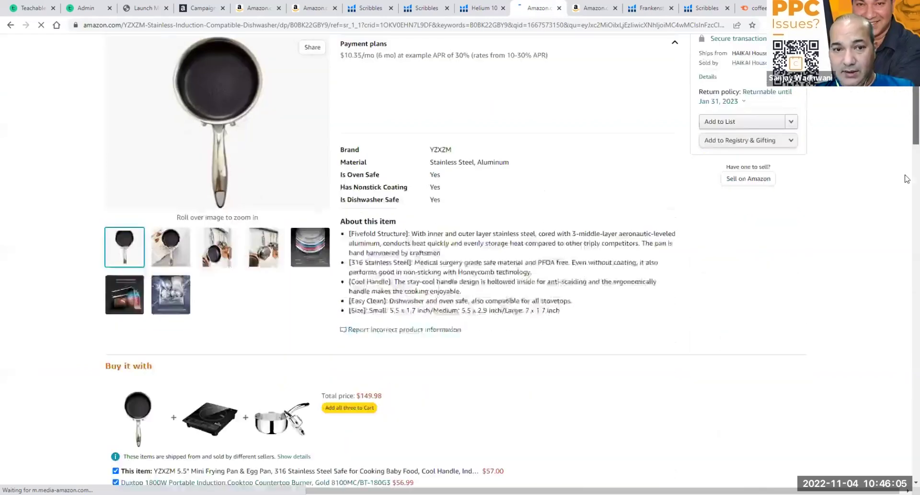
pyautogui.scroll(5, 907, 180)
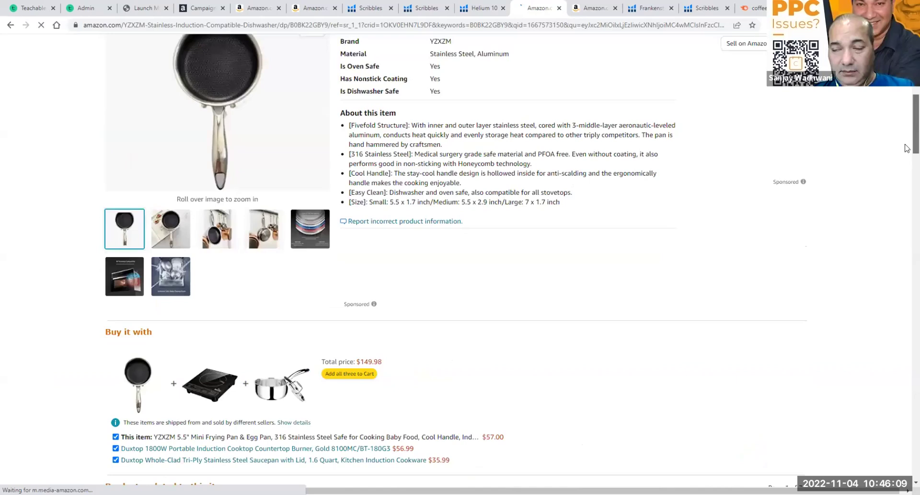
pyautogui.scroll(-3, 906, 172)
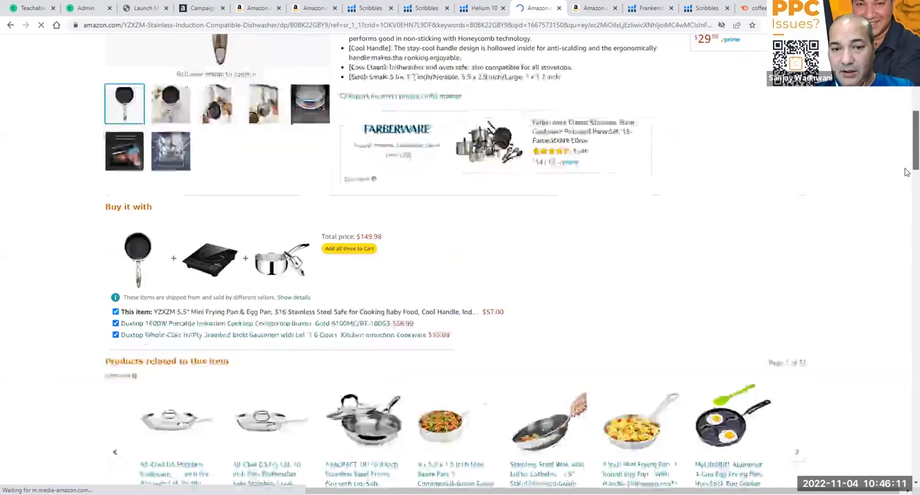
pyautogui.scroll(-3, 907, 172)
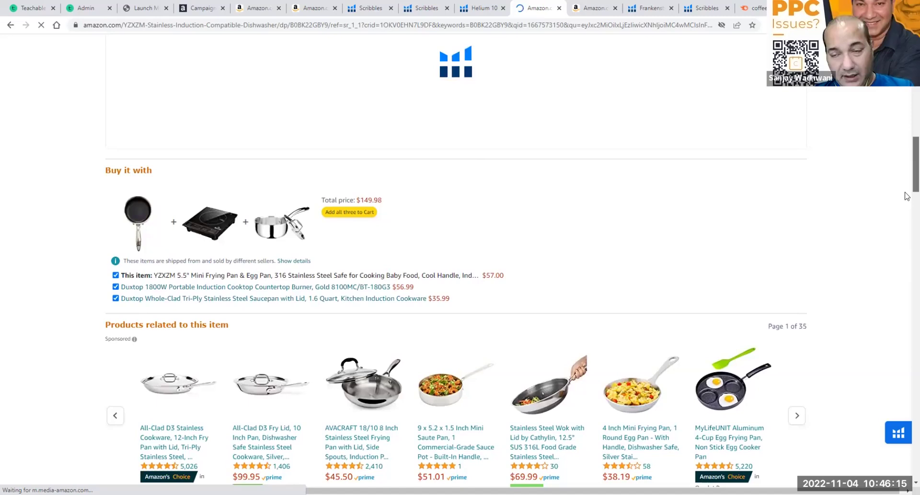
pyautogui.scroll(-5, 906, 196)
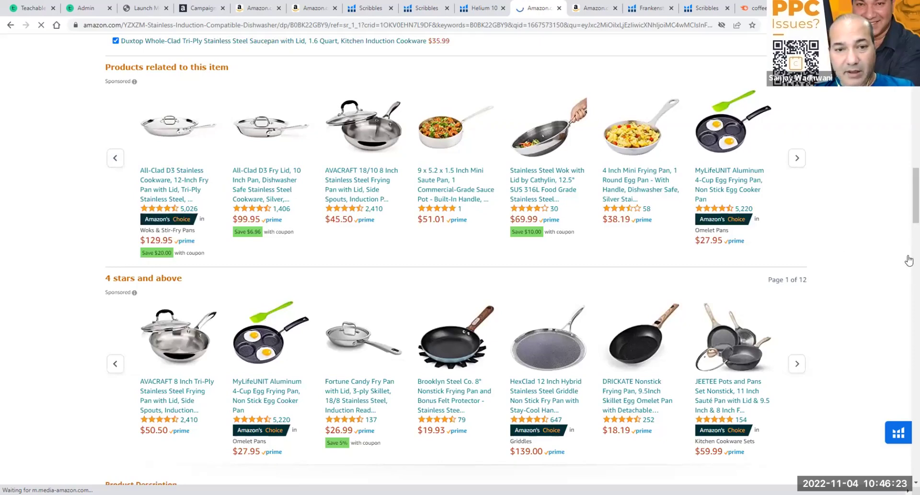
pyautogui.scroll(-8, 909, 268)
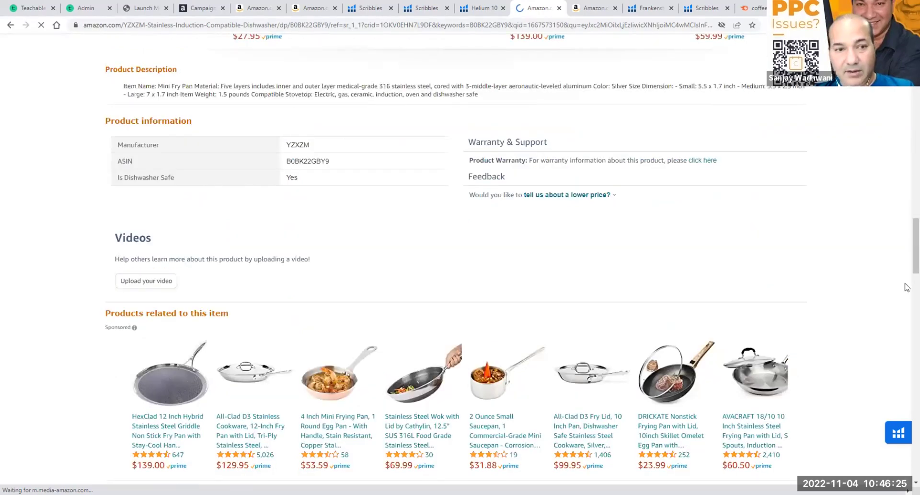
pyautogui.scroll(-5, 909, 288)
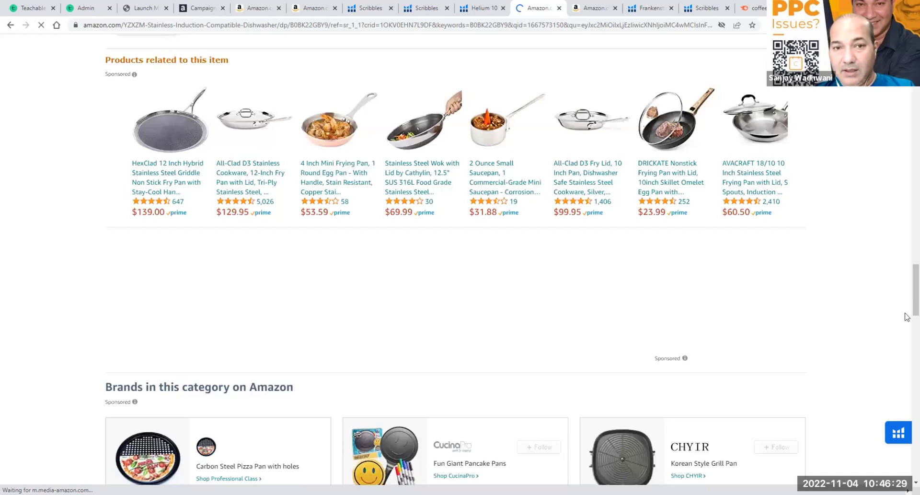
pyautogui.scroll(-10, 907, 355)
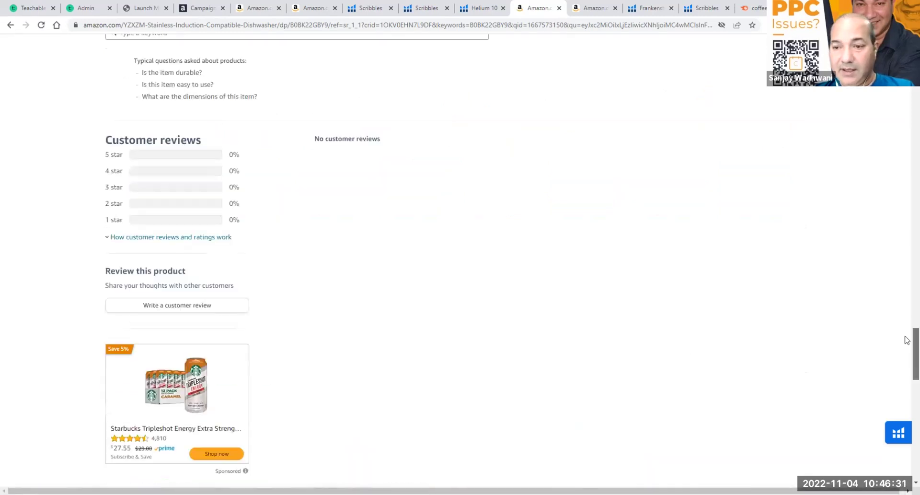
pyautogui.scroll(20, 907, 219)
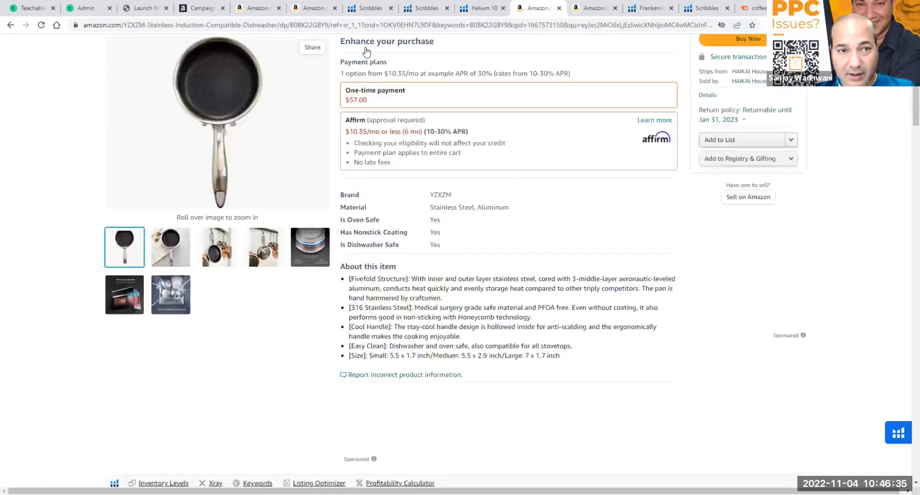
# - Copy the brand name YZXZM from the frying pan's product title
pyautogui.scroll(1, 487, 107)
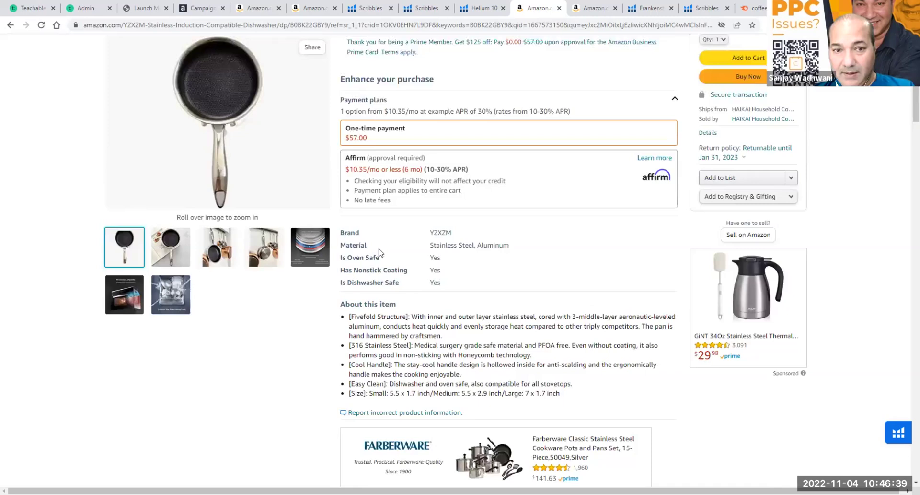
pyautogui.scroll(5, 378, 251)
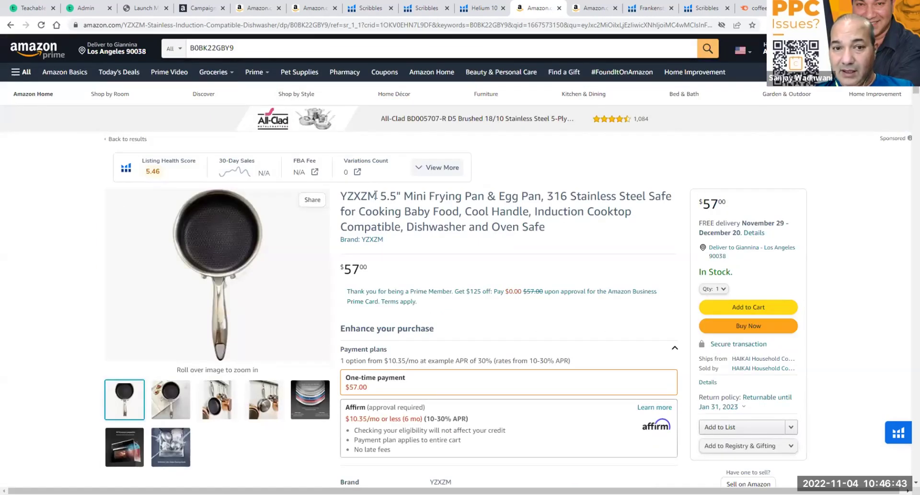
pyautogui.moveTo(377, 196); pyautogui.dragTo(340, 195)
pyautogui.hotkey('ctrl', 'c')
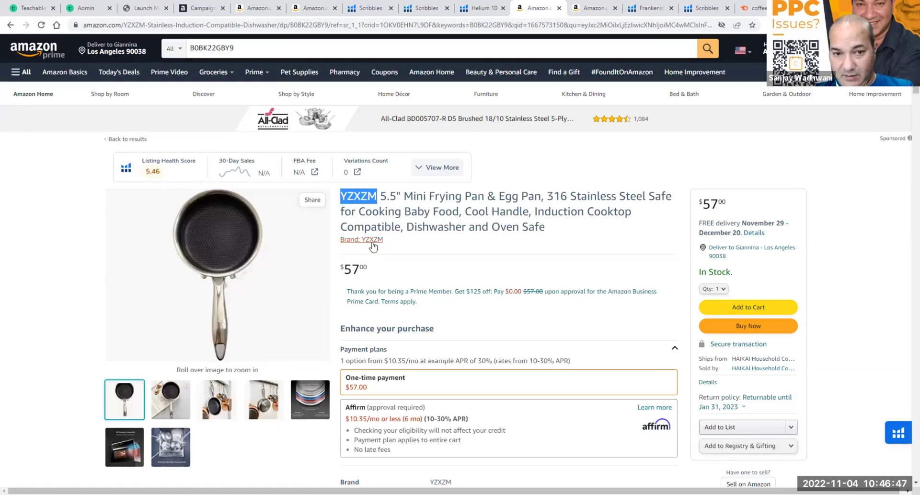
pyautogui.rightClick(364, 200)
pyautogui.click(377, 208)
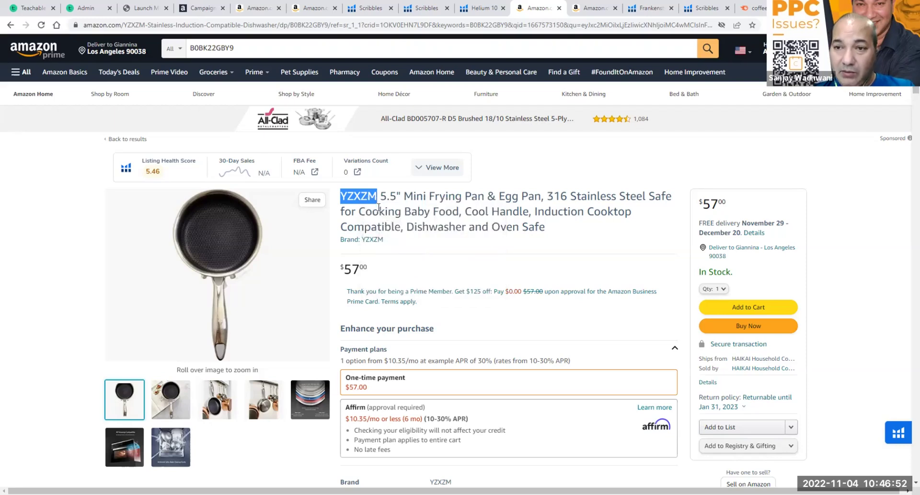
# - Open the brand's product results from the frying pan listing and look through the range of YZXZM items
pyautogui.click(378, 239)
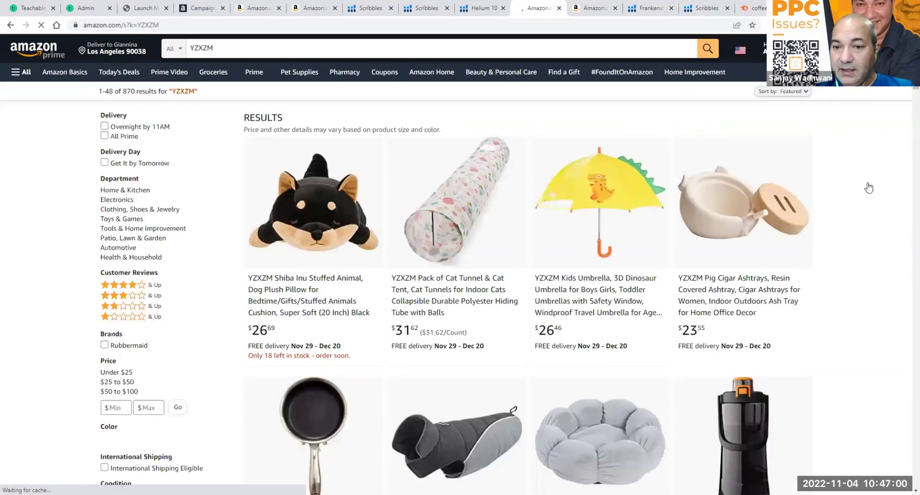
pyautogui.scroll(-7, 907, 116)
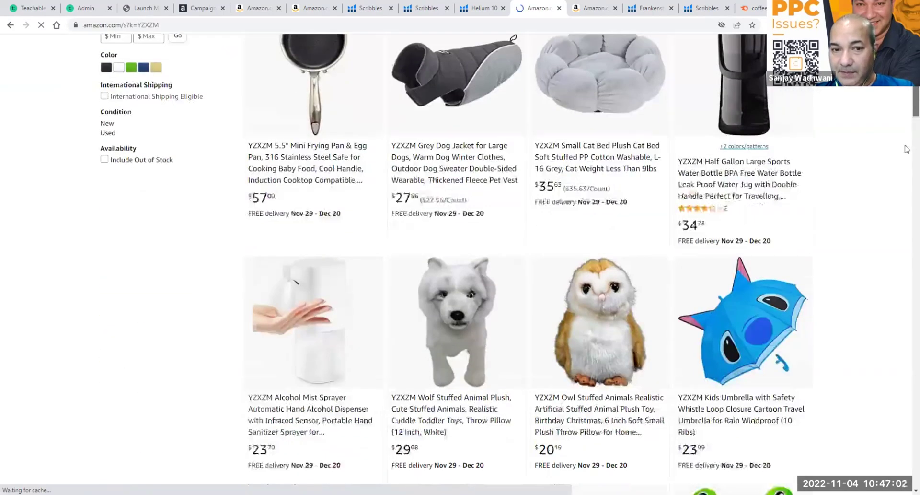
pyautogui.scroll(-20, 907, 116)
pyautogui.scroll(-20, 908, 232)
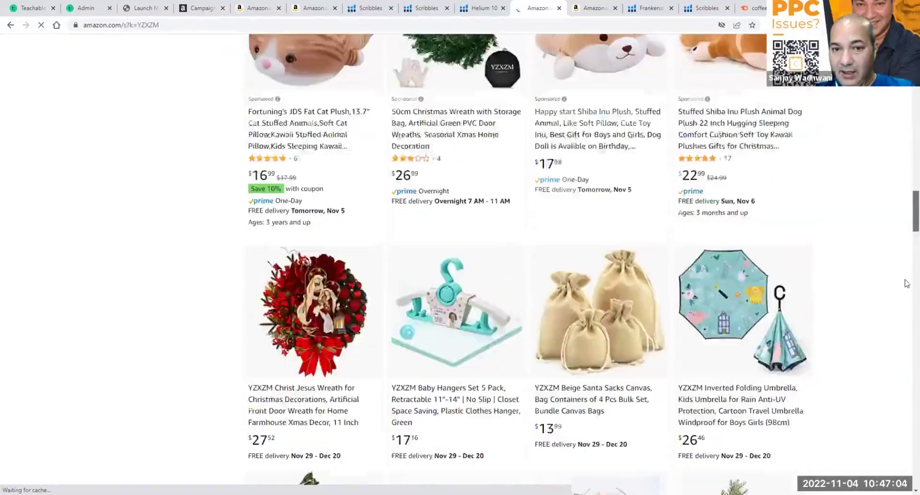
pyautogui.scroll(-10, 906, 408)
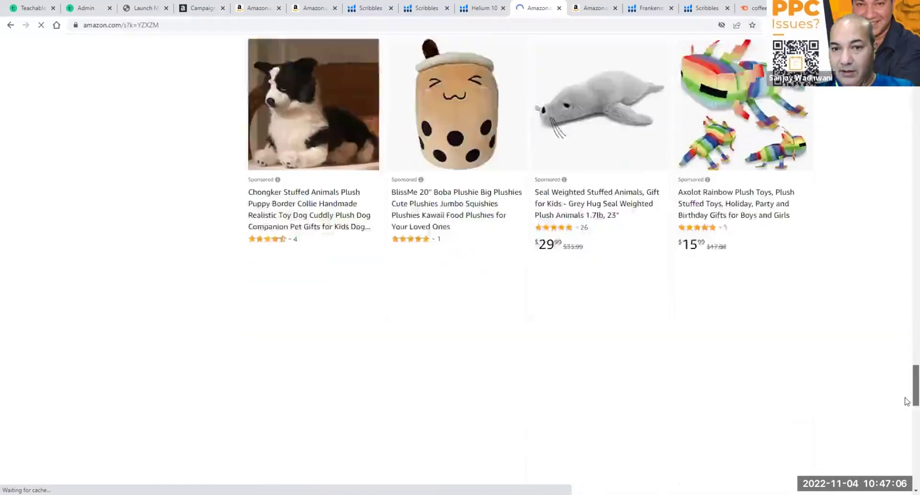
pyautogui.scroll(5, 903, 226)
pyautogui.scroll(-15, 904, 226)
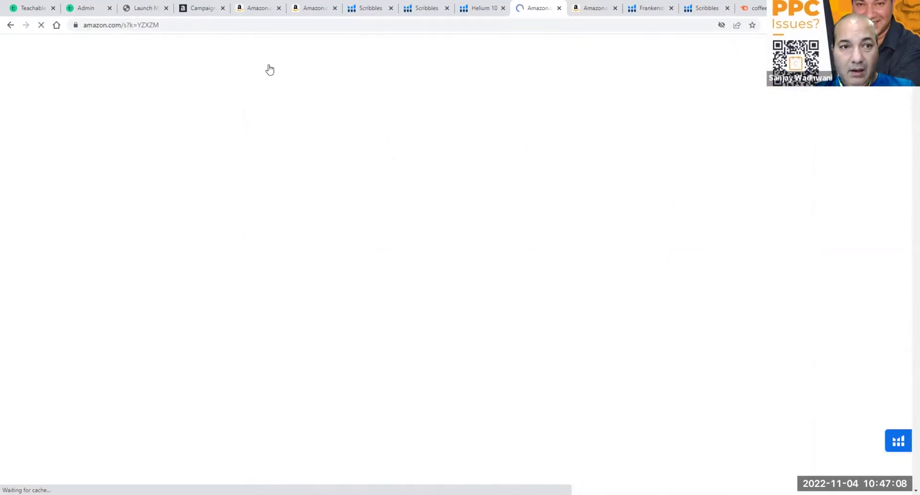
# - In the new campaign's negative keyword targeting, paste YZXZM and add it as a Negative phrase keyword
pyautogui.click(202, 8)
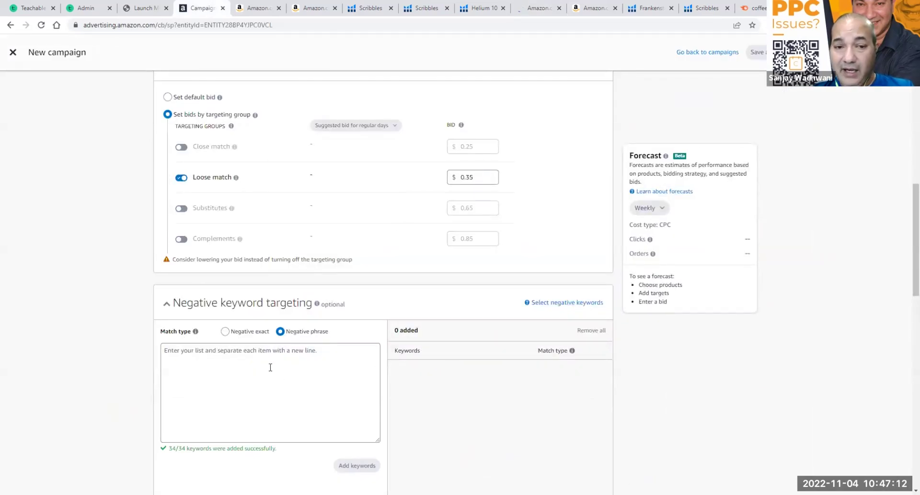
pyautogui.rightClick(298, 354)
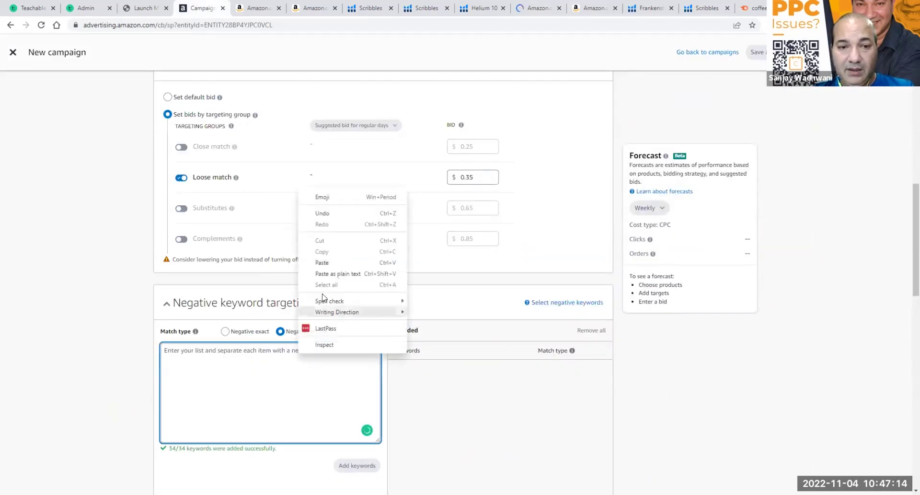
pyautogui.click(338, 263)
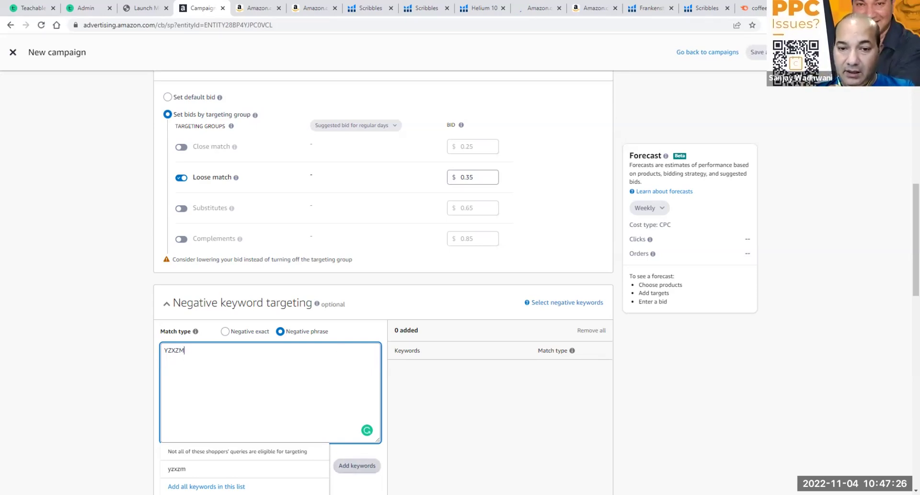
pyautogui.click(354, 466)
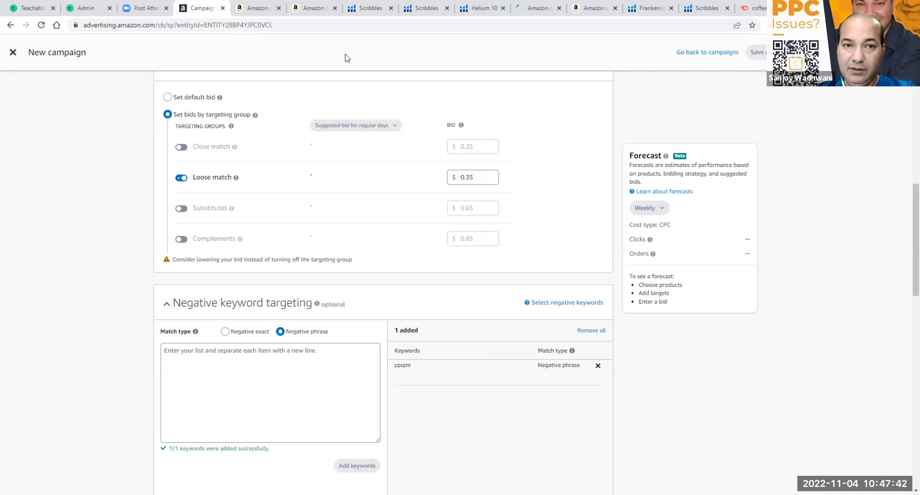
# - Return to the Amazon results for YZXZM and review the brand's products again
pyautogui.click(594, 8)
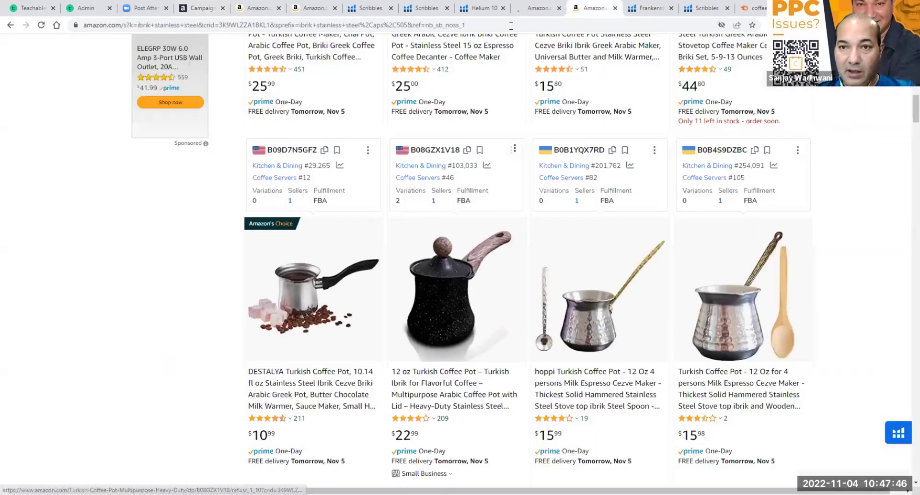
pyautogui.click(544, 7)
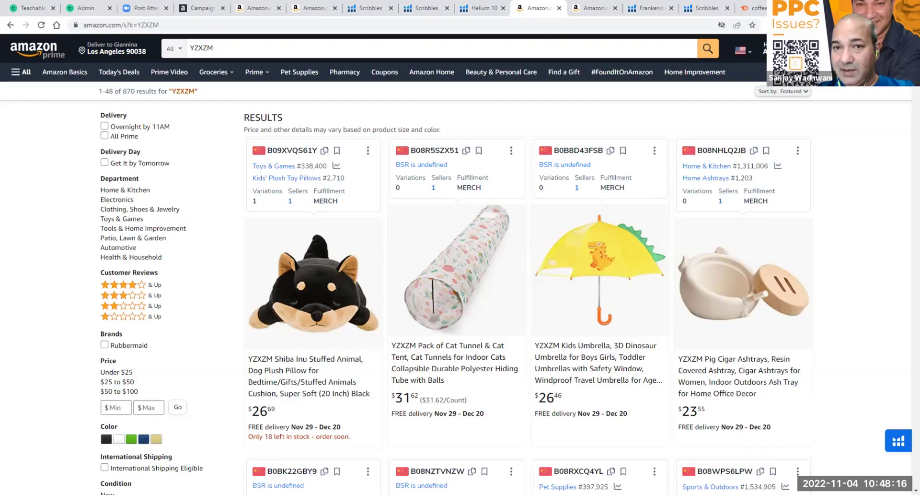
pyautogui.scroll(-5, 907, 87)
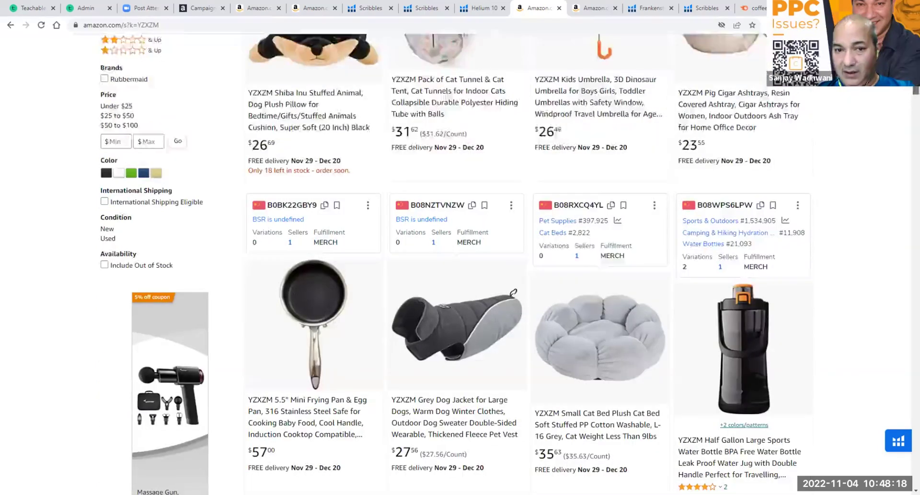
pyautogui.scroll(5, 908, 86)
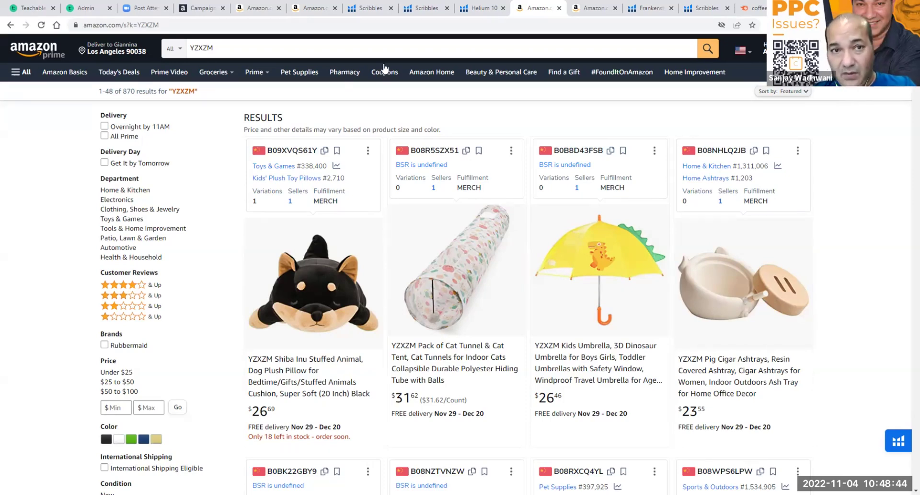
pyautogui.moveTo(397, 145)
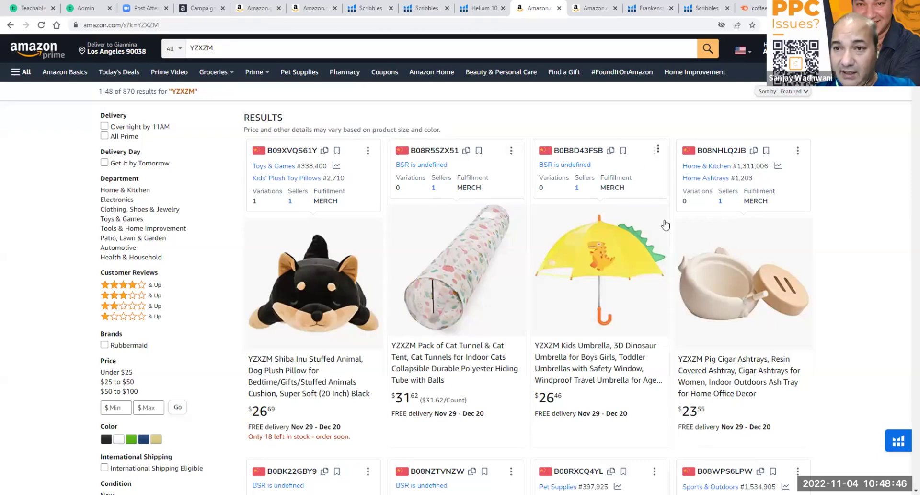